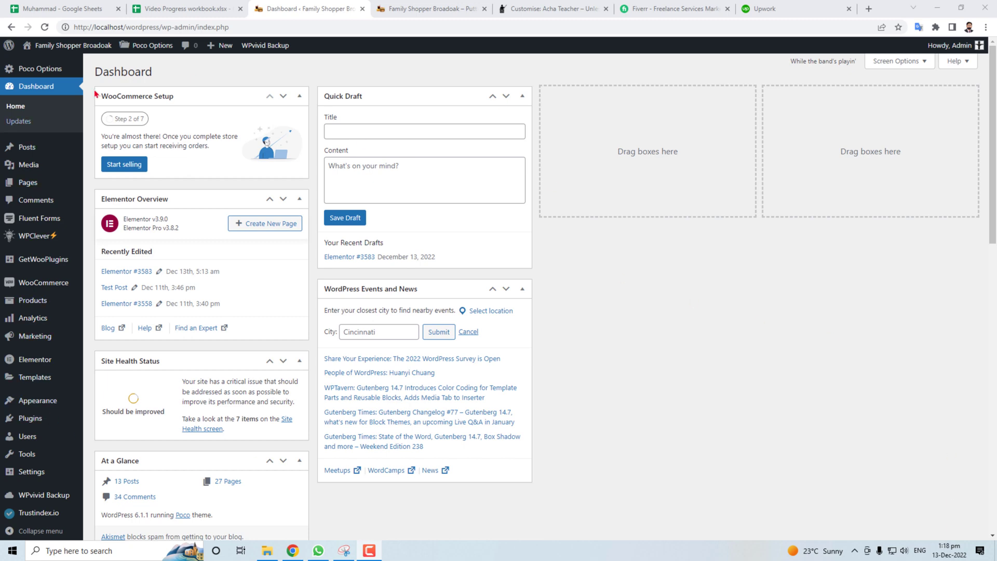
Step: Show All Pages from the Pages menu to list the site's 33 pages
mouse_move(31, 185)
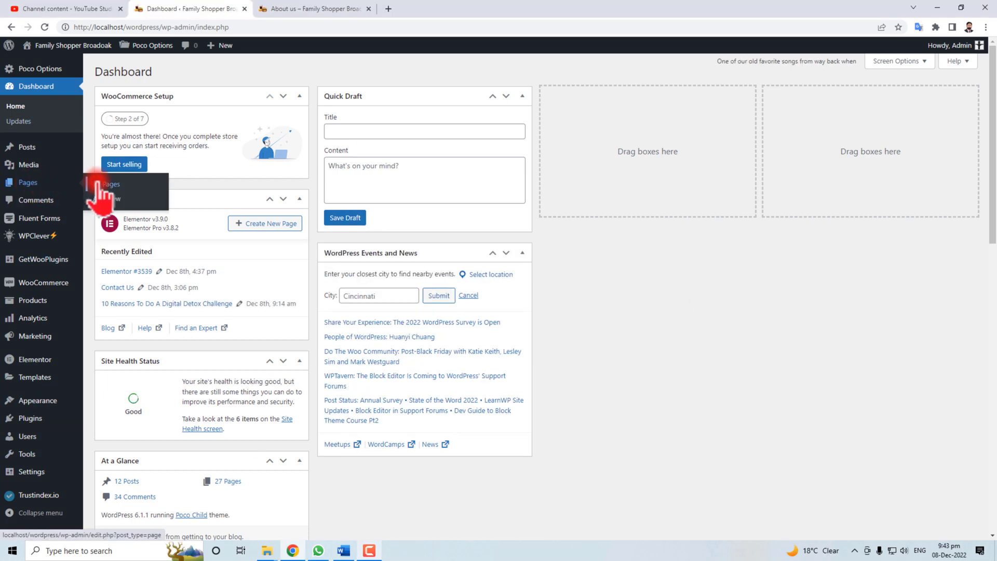
left_click(102, 185)
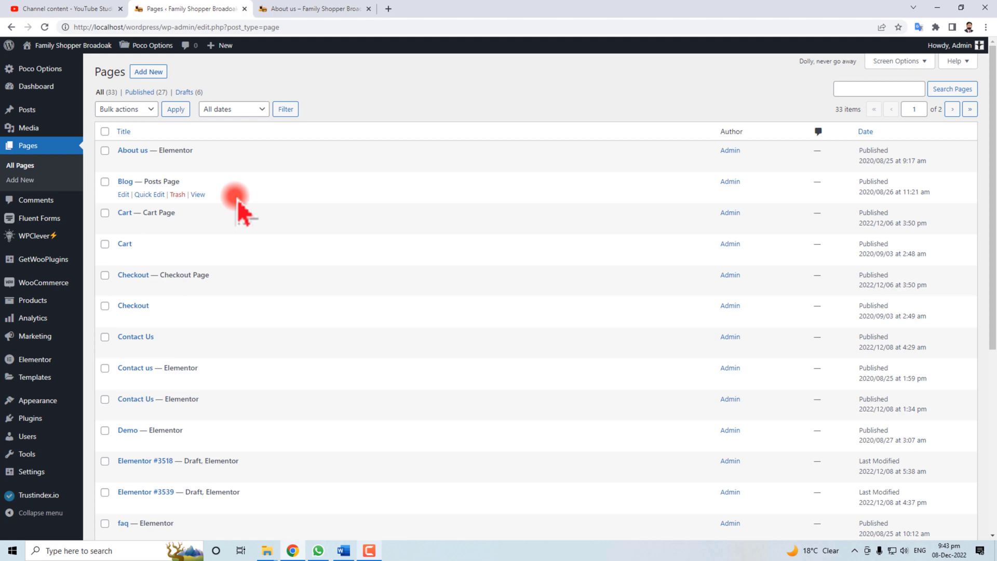
left_click(307, 10)
left_click(322, 404)
scroll(329, 396, "up", 4)
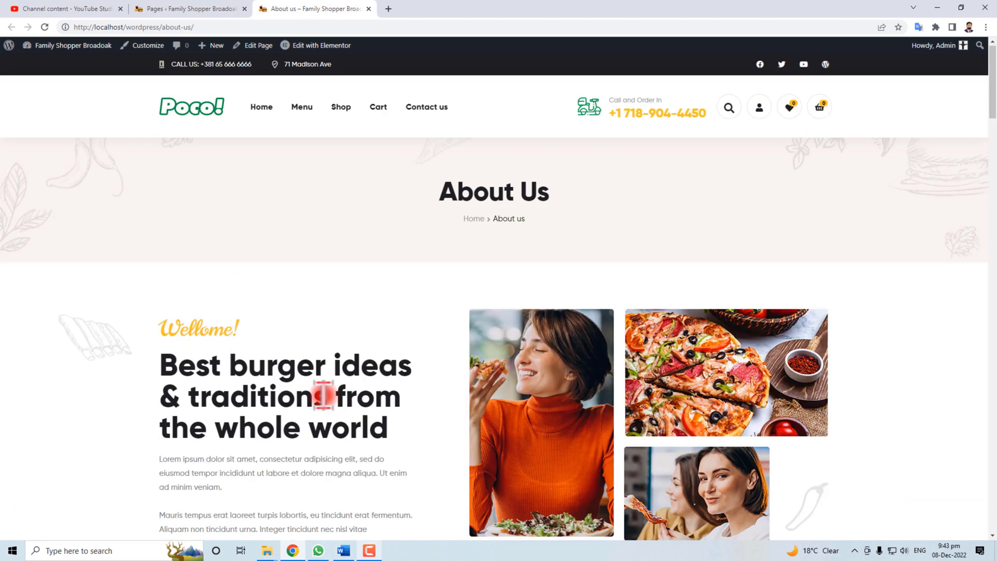
left_click_drag(432, 198, 571, 200)
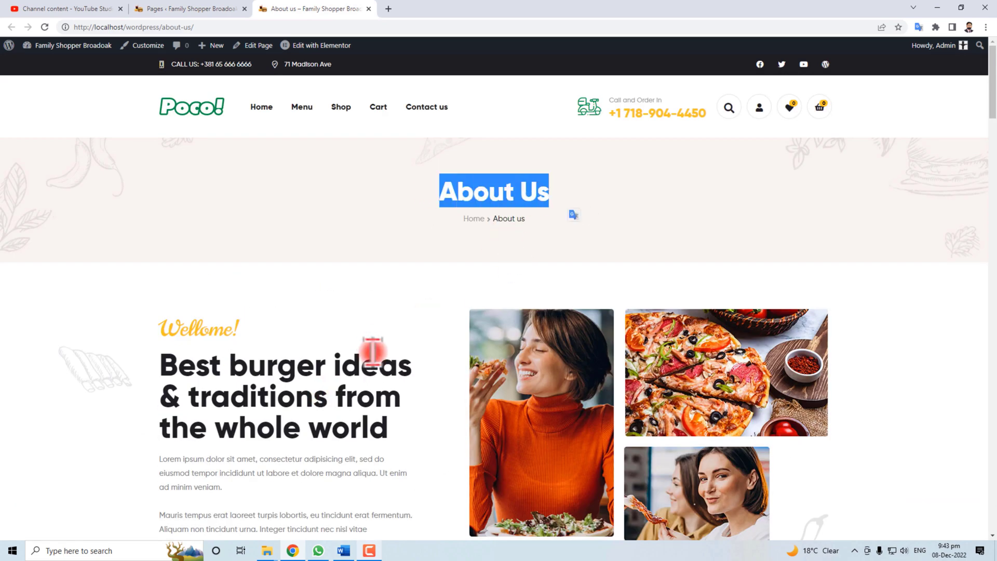
scroll(337, 419, "down", 3)
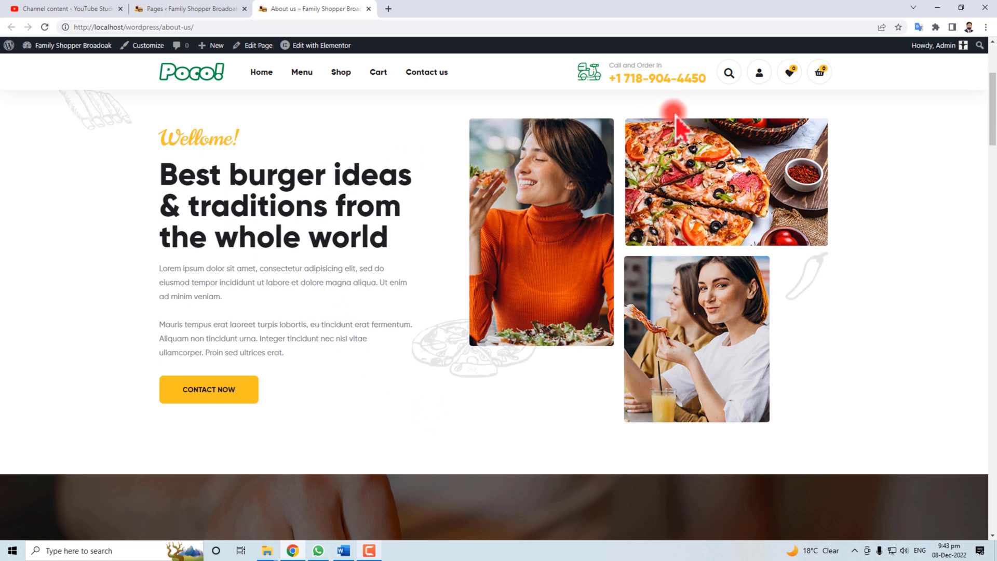
left_click_drag(161, 137, 353, 325)
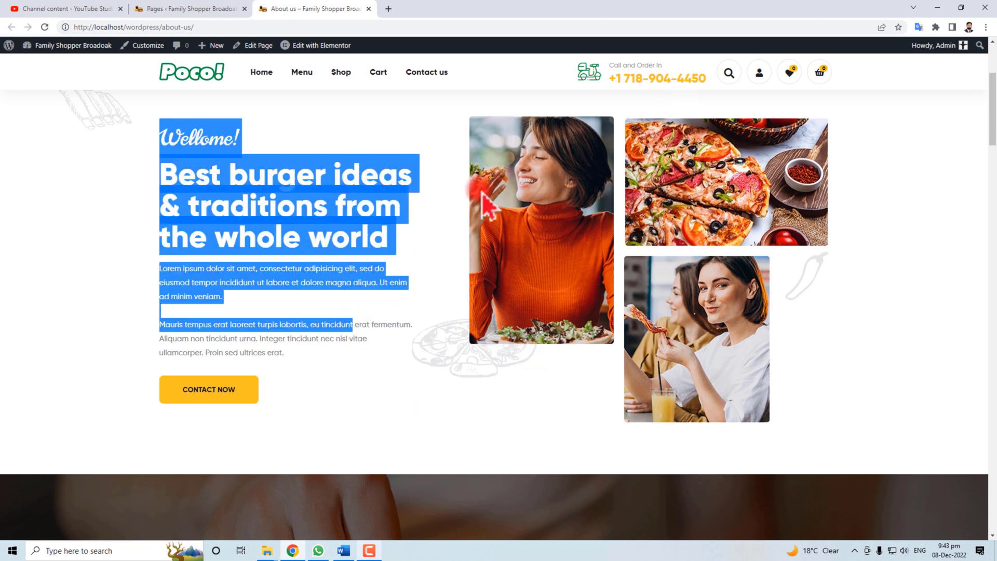
left_click_drag(151, 146, 374, 363)
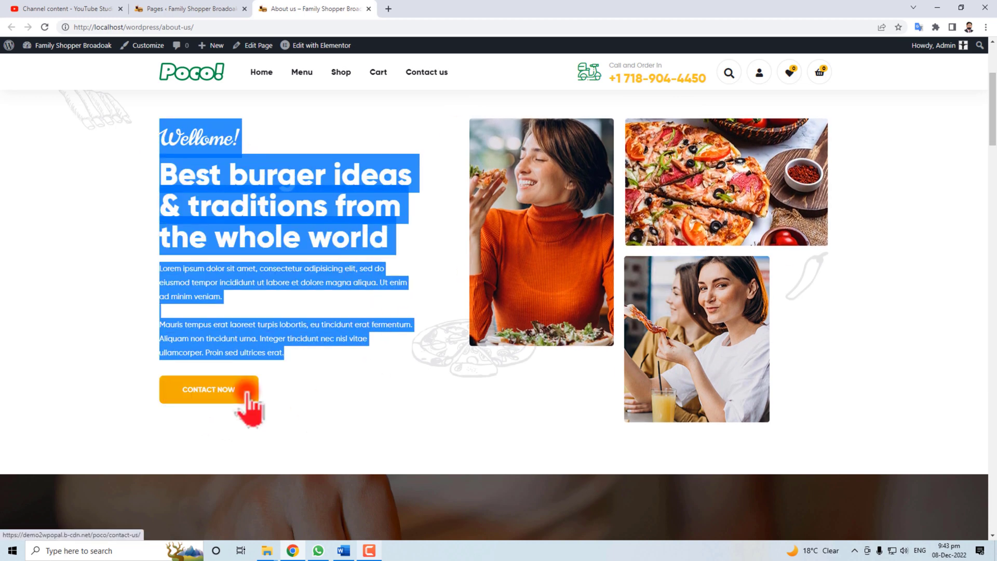
left_click(188, 8)
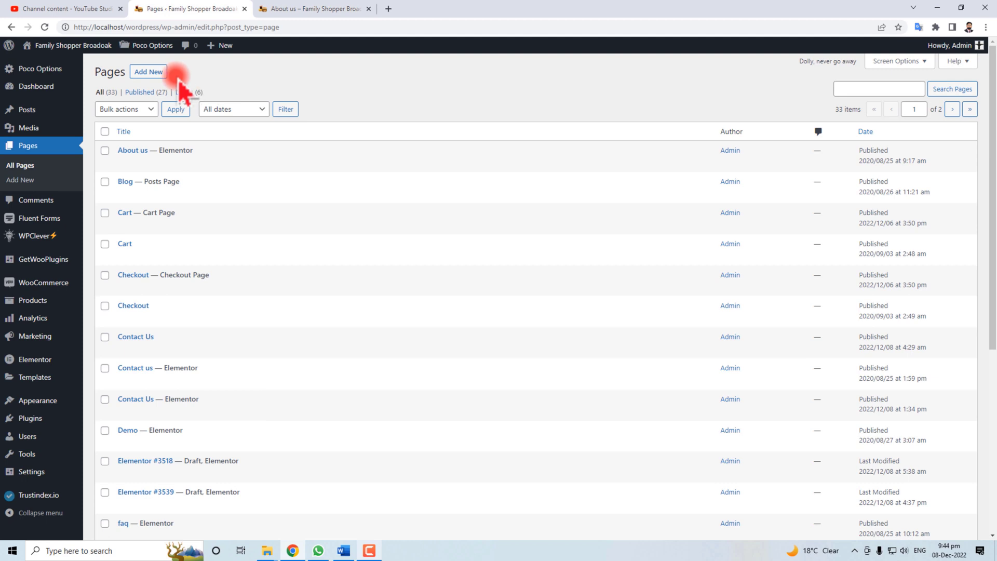
Step: Create a new page and open it, Elementor #3541, in the Elementor editor
left_click(148, 73)
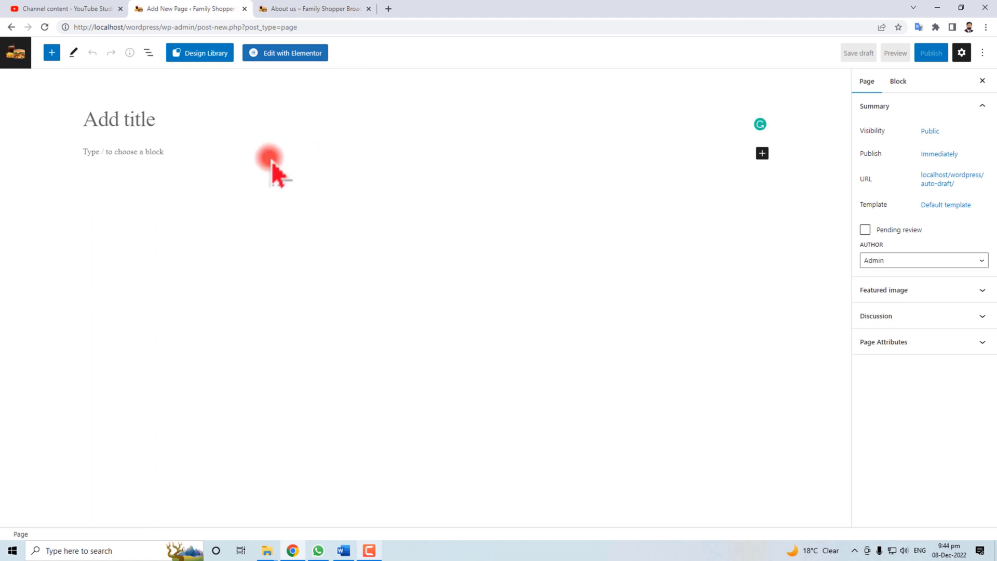
left_click(300, 54)
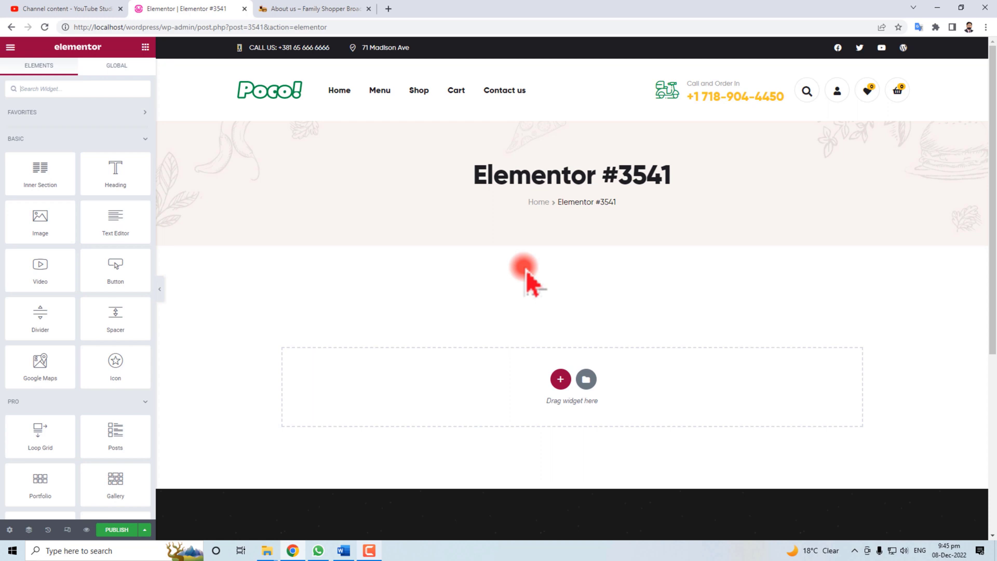
Step: Add a two-column section and put a Text Editor widget in its left column
left_click(560, 379)
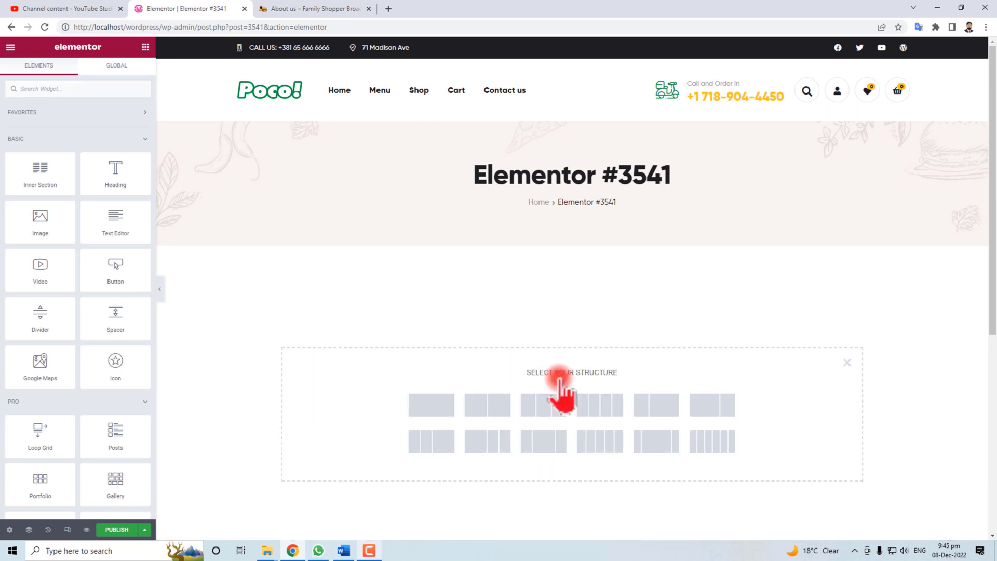
left_click(484, 407)
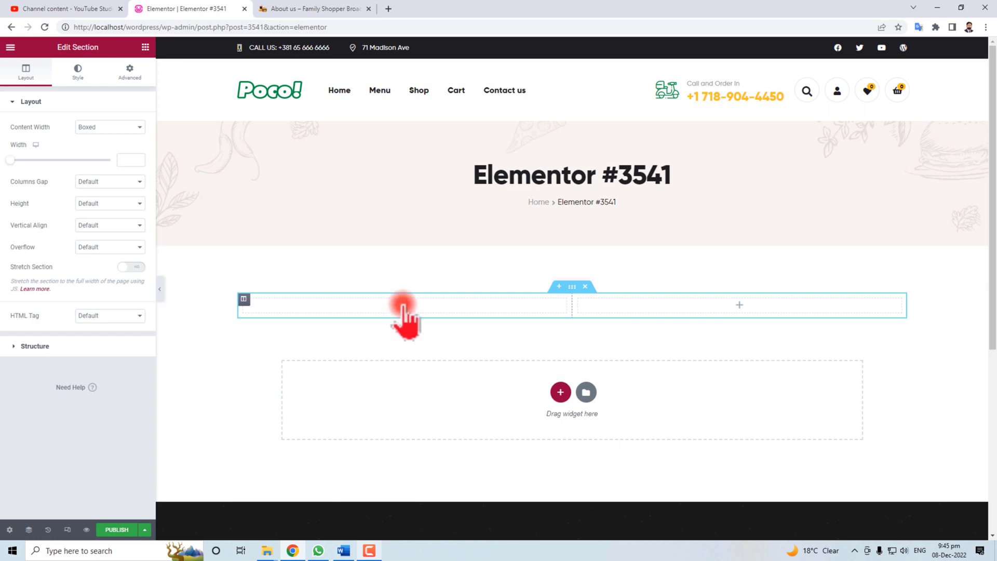
left_click(53, 73)
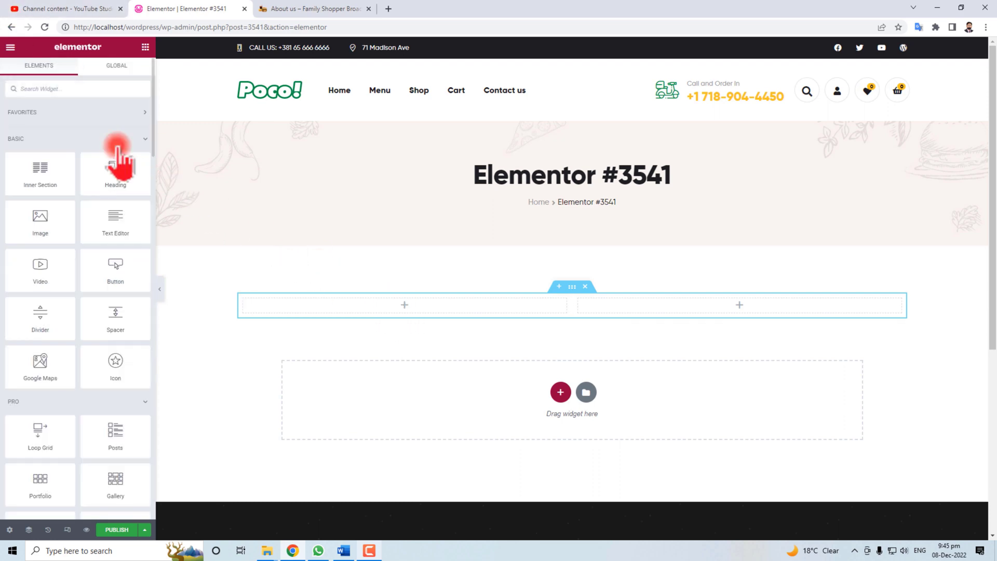
left_click(39, 88)
type("text")
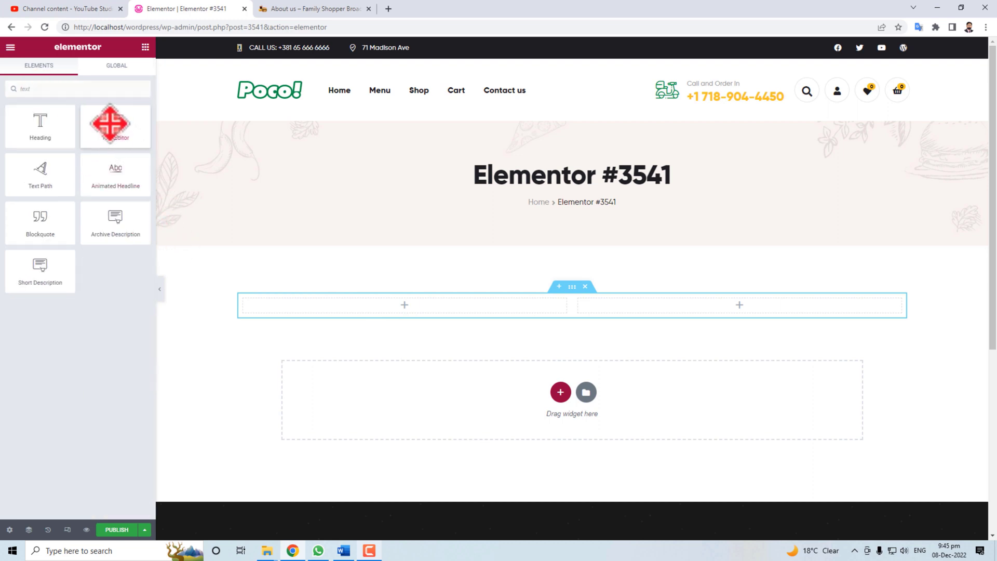
left_click_drag(110, 123, 398, 303)
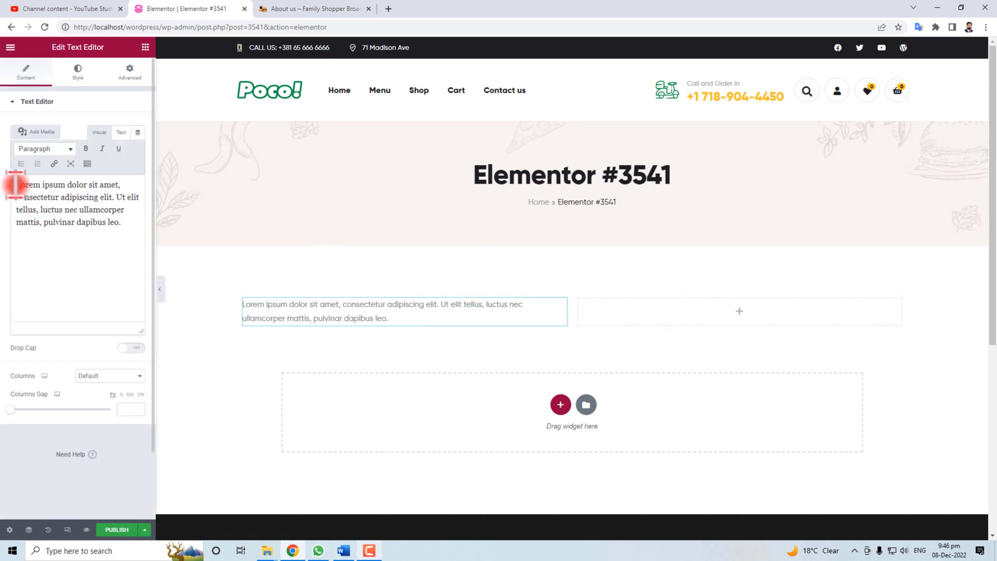
Step: Replace the placeholder text with 'Wellome!' copied from About us, formatted as Heading 4
left_click_drag(18, 185, 115, 226)
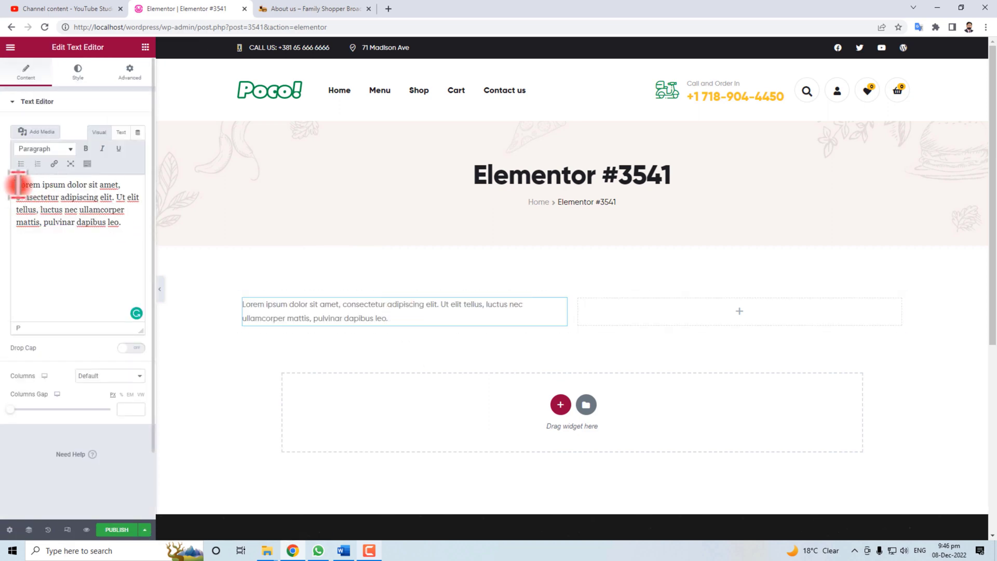
left_click_drag(18, 182, 133, 249)
key("ctrl+Tab")
left_click_drag(171, 130, 262, 151)
key("ctrl+c")
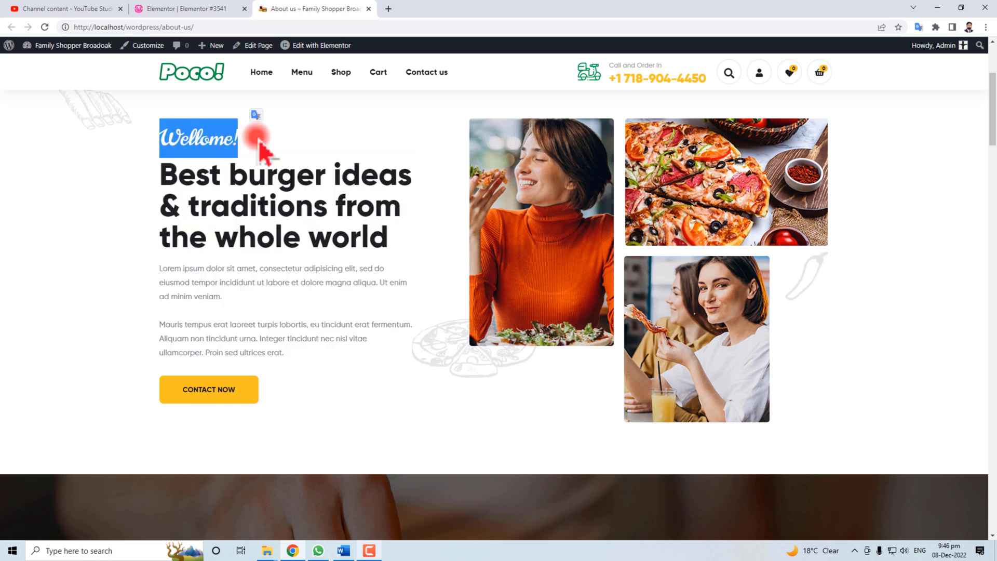
left_click(192, 9)
key("ctrl+v")
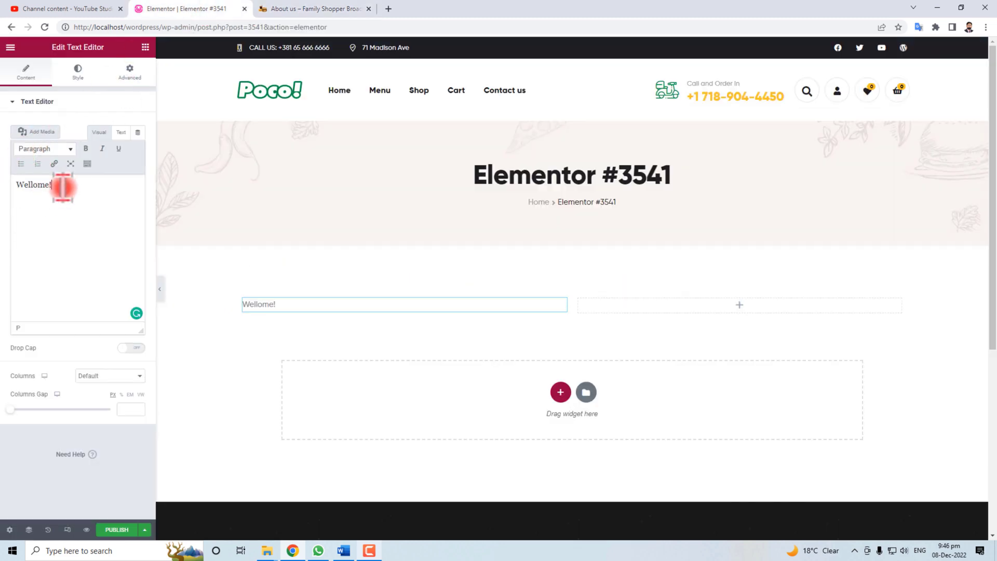
left_click_drag(62, 187, 11, 187)
left_click(73, 149)
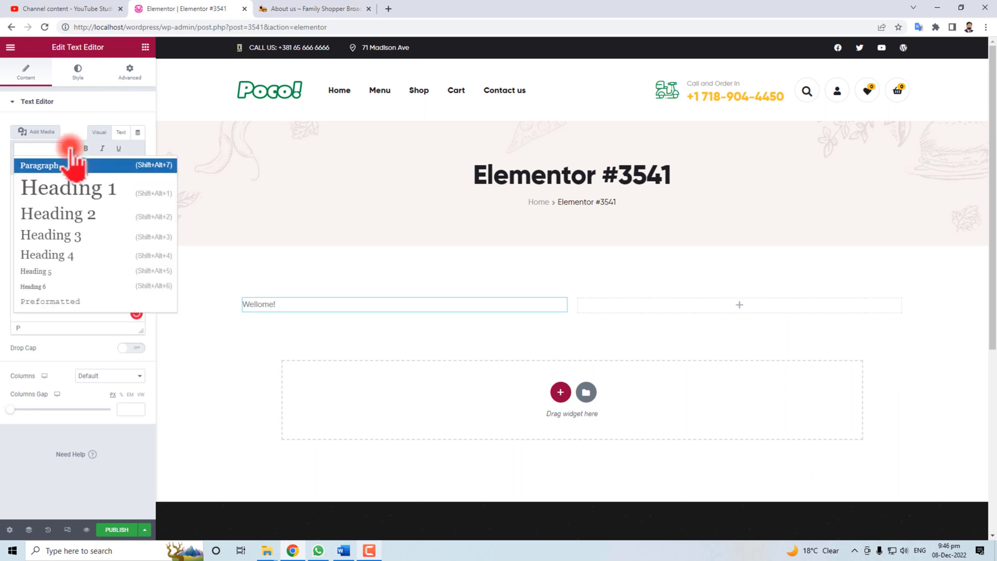
left_click(83, 237)
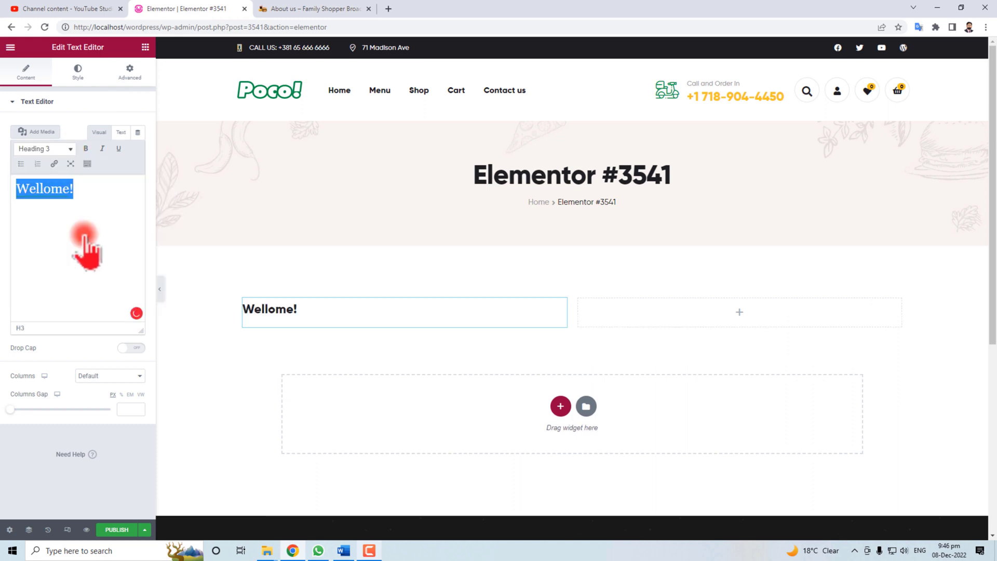
left_click(67, 149)
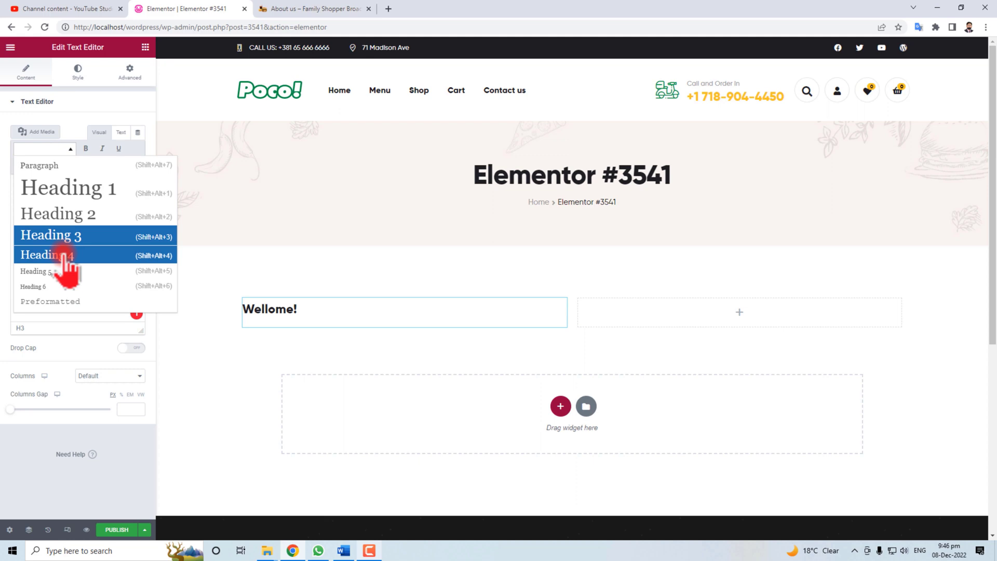
left_click(65, 256)
left_click(74, 192)
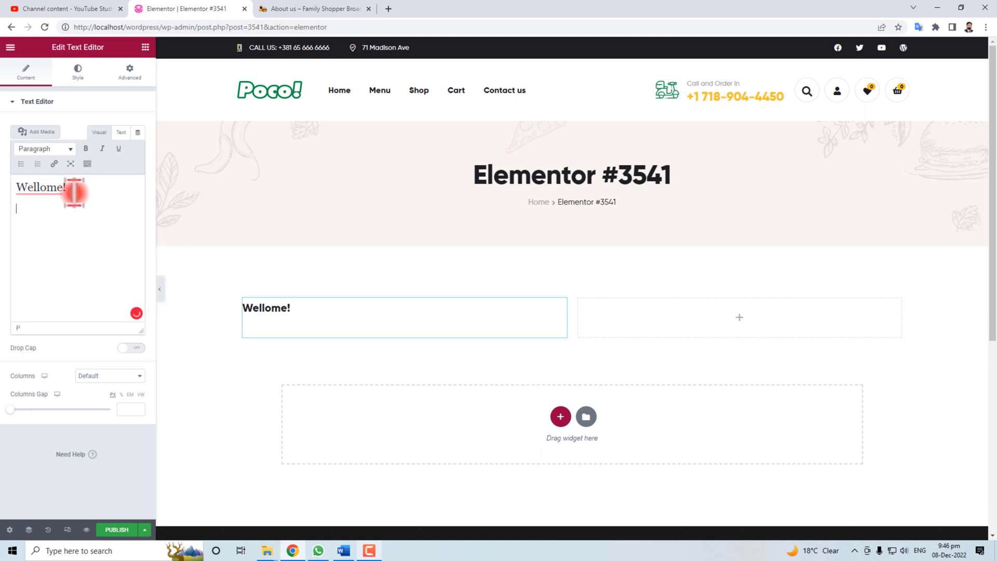
Step: Paste the 'Best burger ideas & traditions from the whole world' headline below as Heading 3
left_click(268, 10)
left_click_drag(162, 173, 407, 253)
key("ctrl+c")
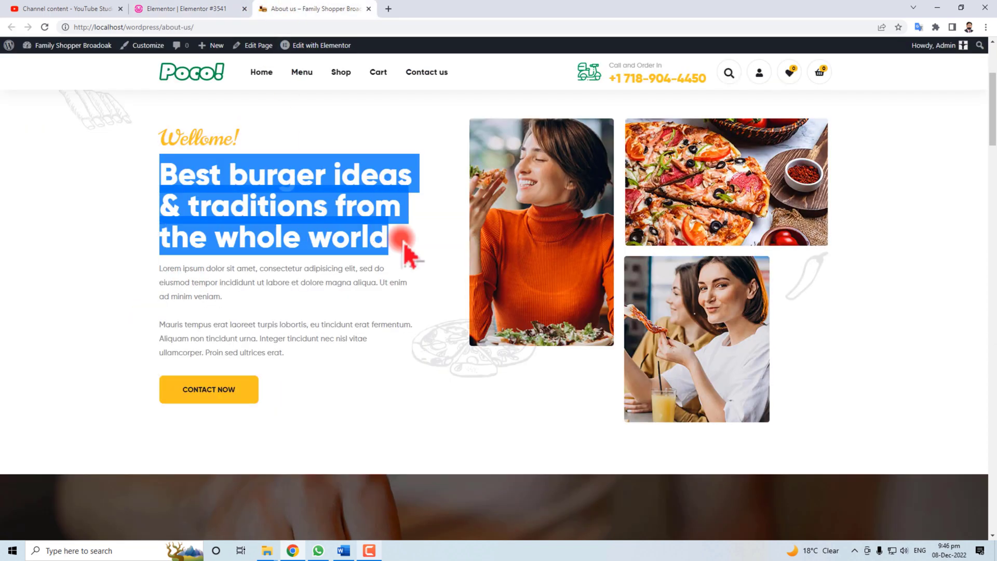
left_click(183, 9)
left_click(61, 205)
key("ctrl+v")
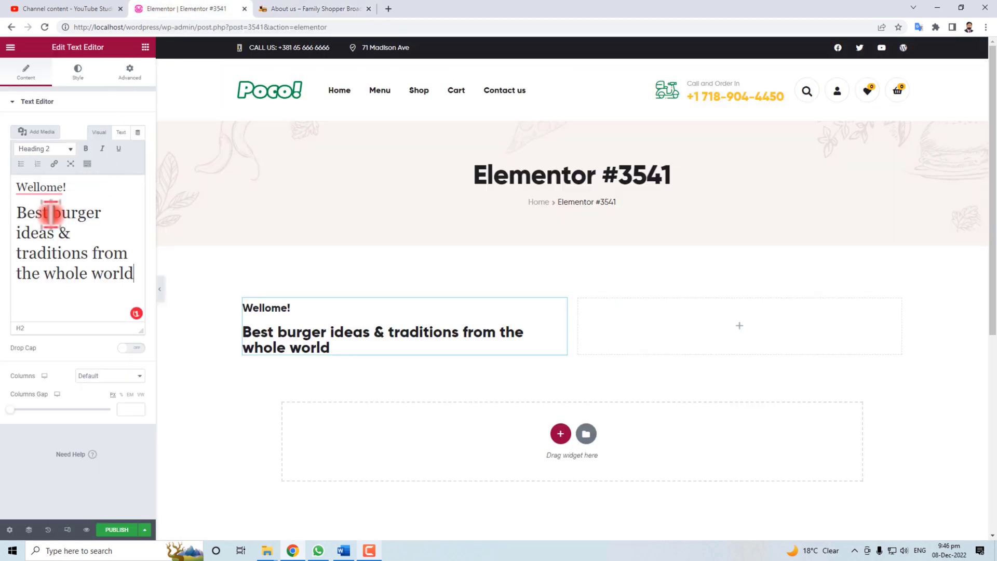
left_click_drag(16, 209, 134, 275)
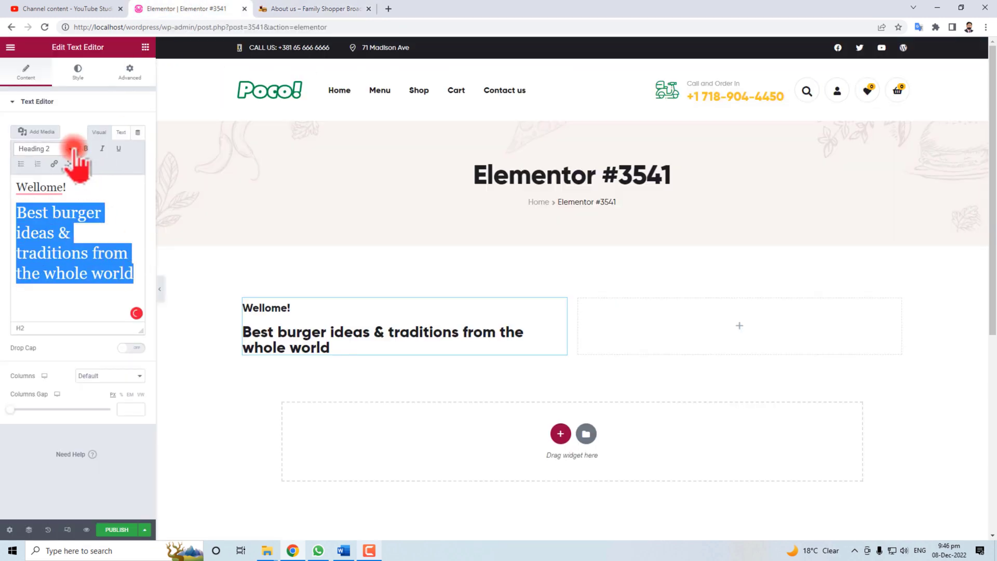
left_click(70, 148)
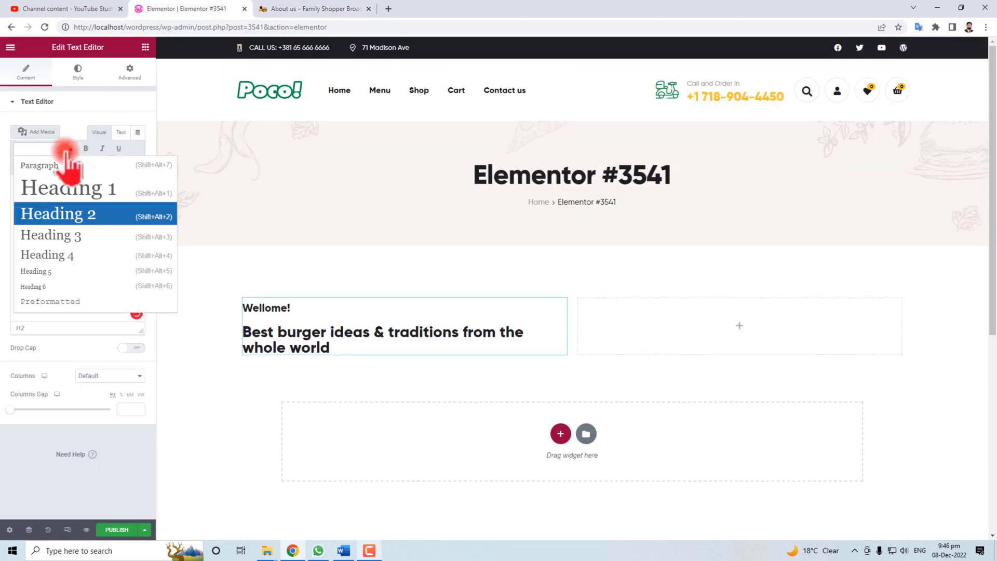
left_click(83, 238)
left_click(101, 258)
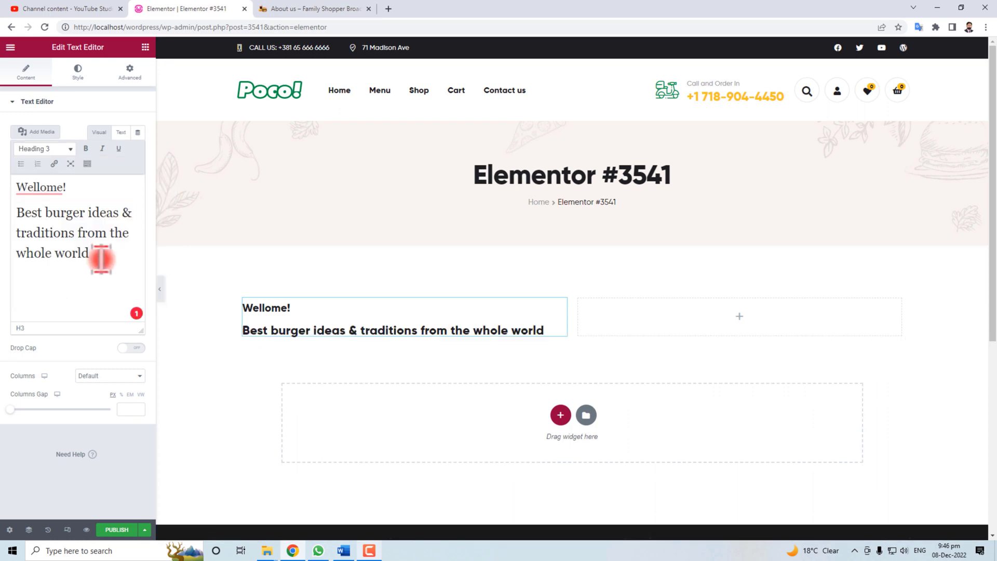
key("Return")
Step: Paste the two About us body paragraphs, remove the blank line, and correct 'Wellome!' to 'Welcome!'
left_click(326, 9)
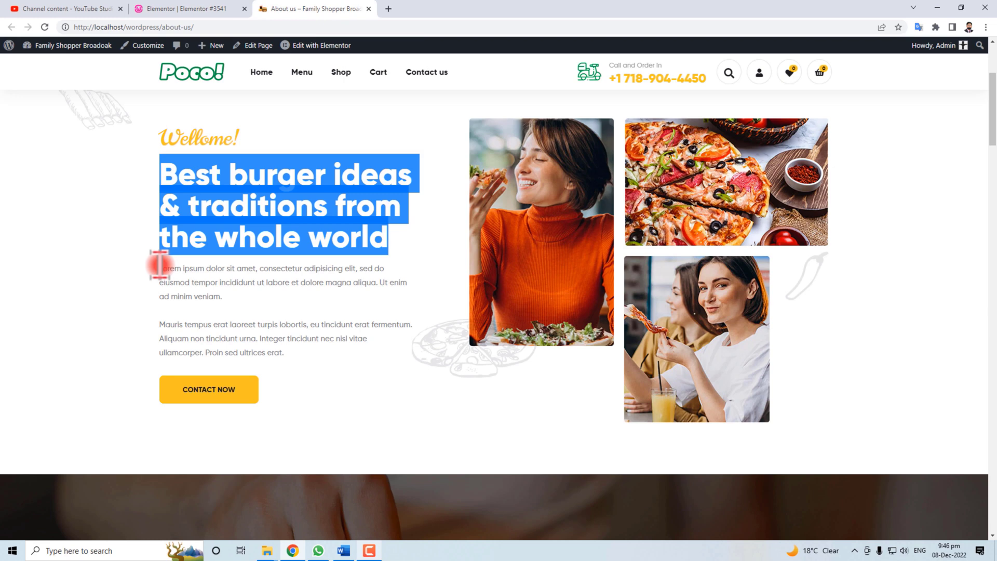
left_click_drag(159, 266, 296, 359)
key("ctrl+c")
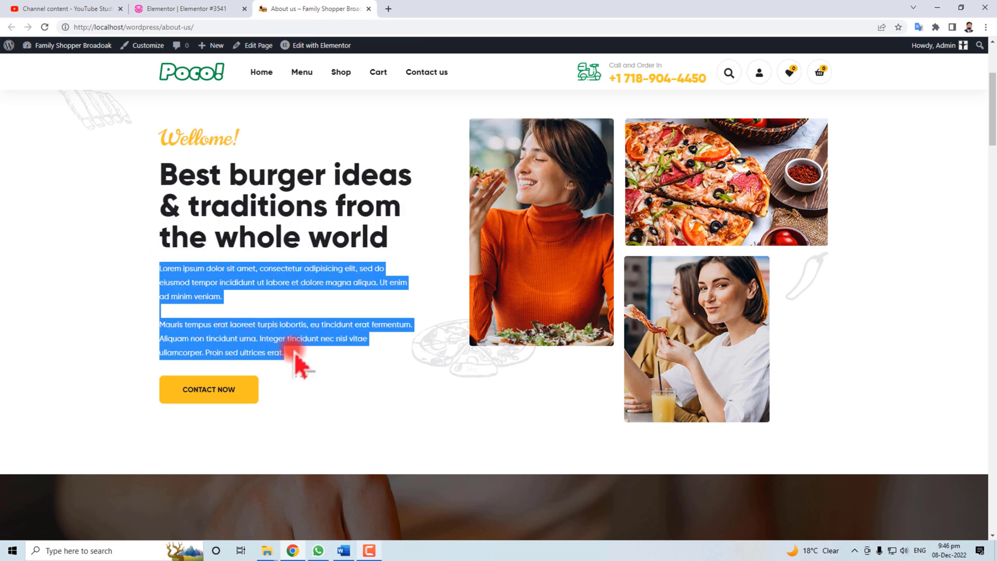
left_click(211, 9)
left_click(55, 280)
key("ctrl+v")
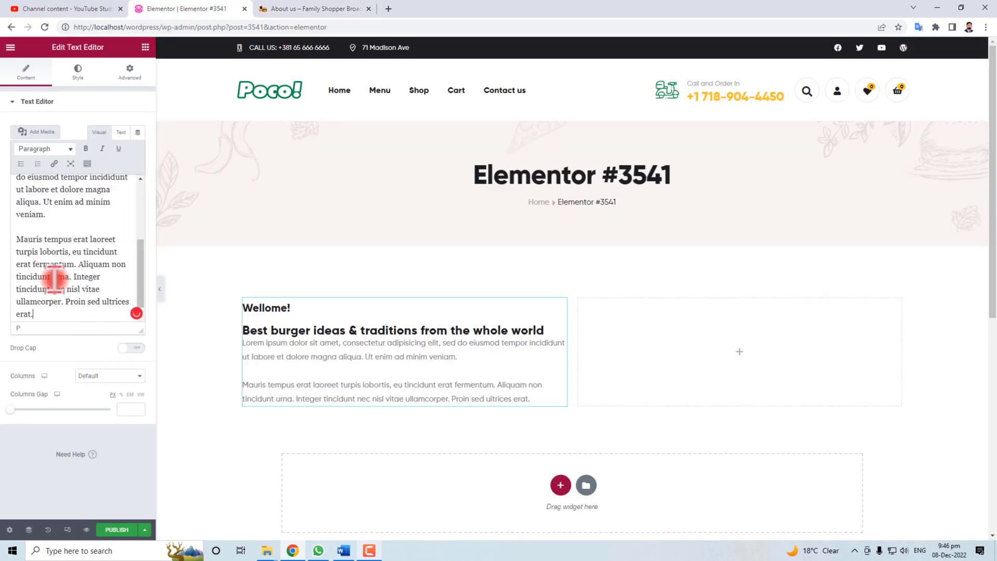
left_click(31, 227)
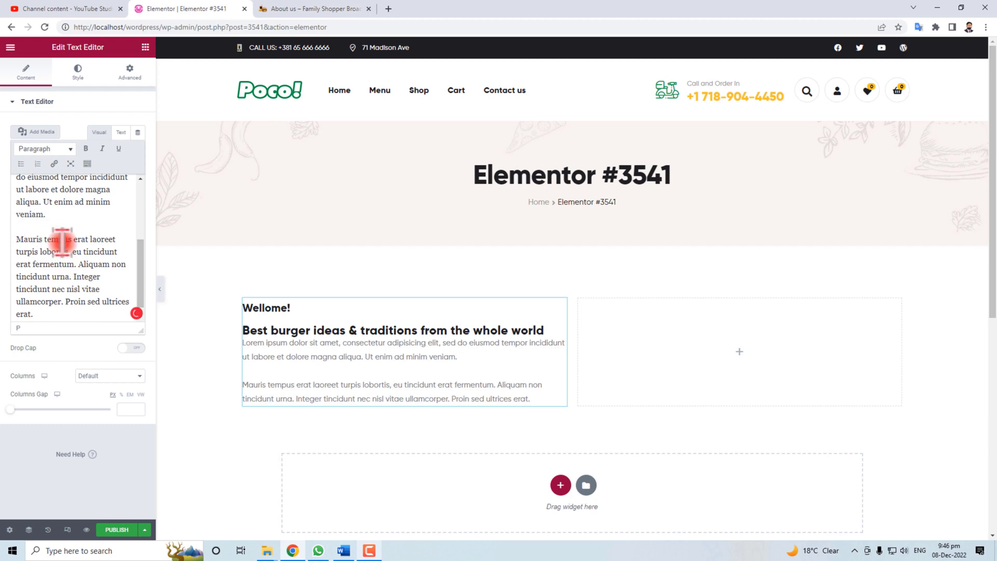
key("BackSpace")
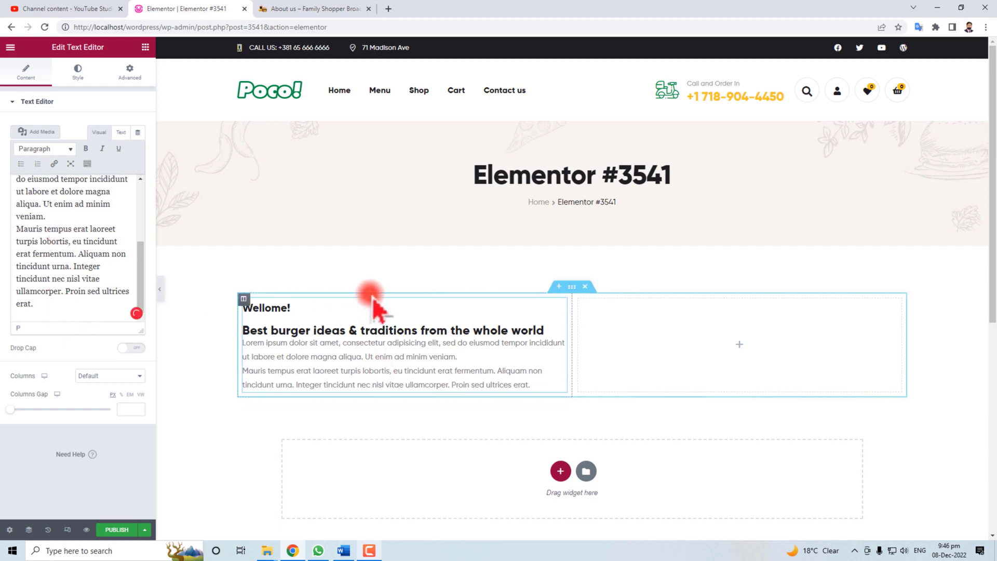
scroll(74, 265, "up", 5)
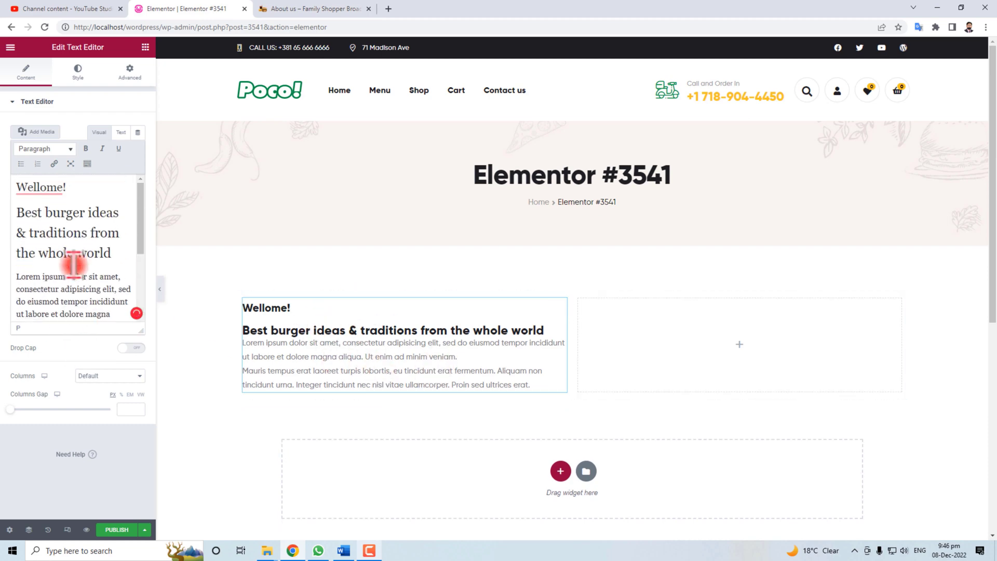
left_click(48, 204)
Step: Place an Image Carousel widget in the empty right column
left_click(646, 361)
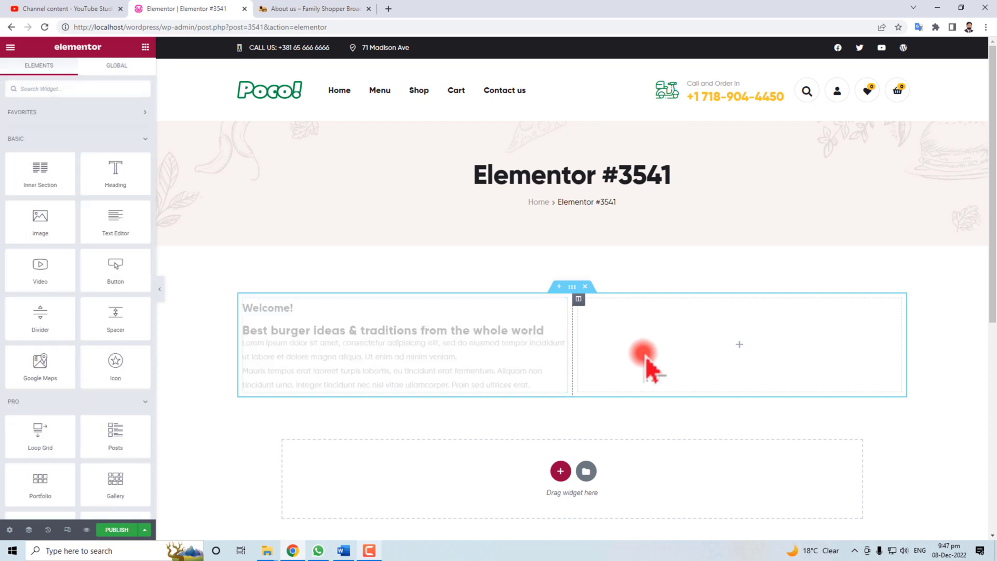
left_click(57, 88)
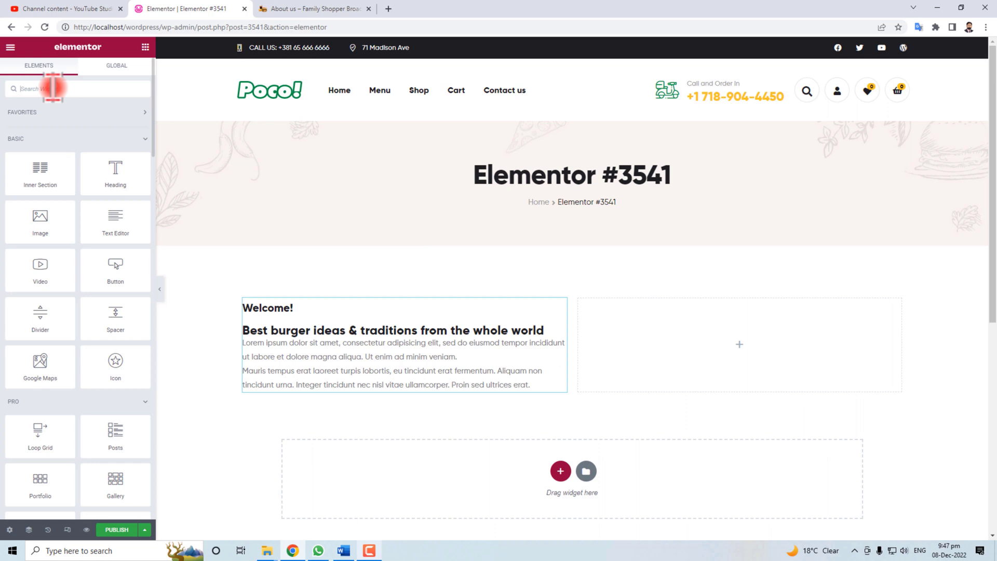
type("image")
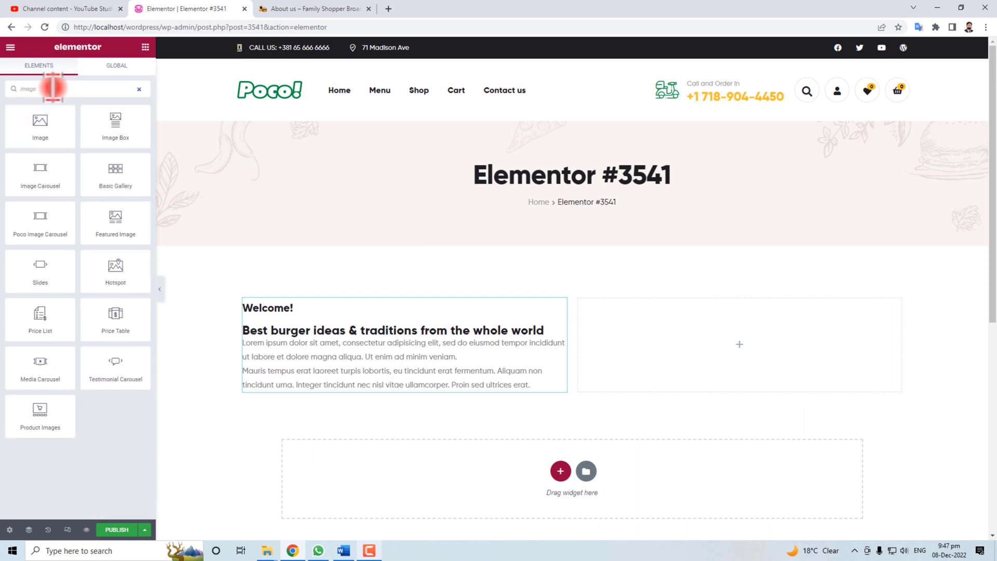
left_click_drag(36, 170, 724, 350)
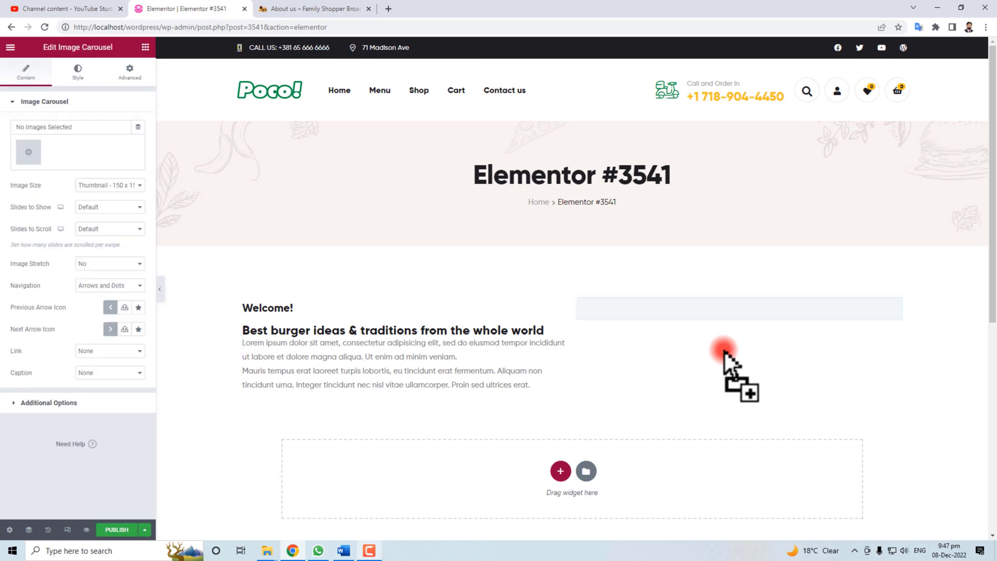
Step: Build the carousel gallery from eight food and diner photos, including pizza and burger shots
left_click(29, 153)
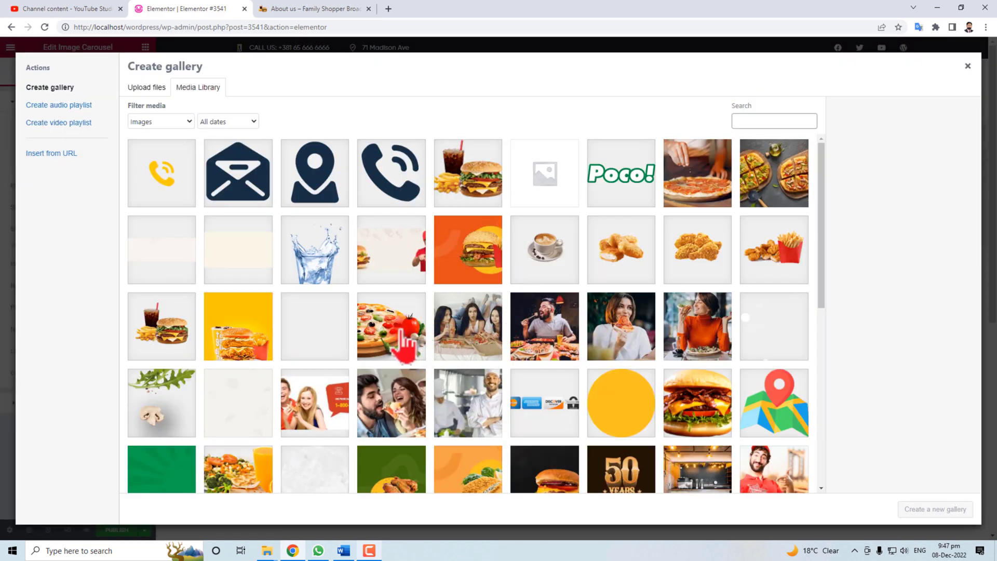
left_click(402, 337)
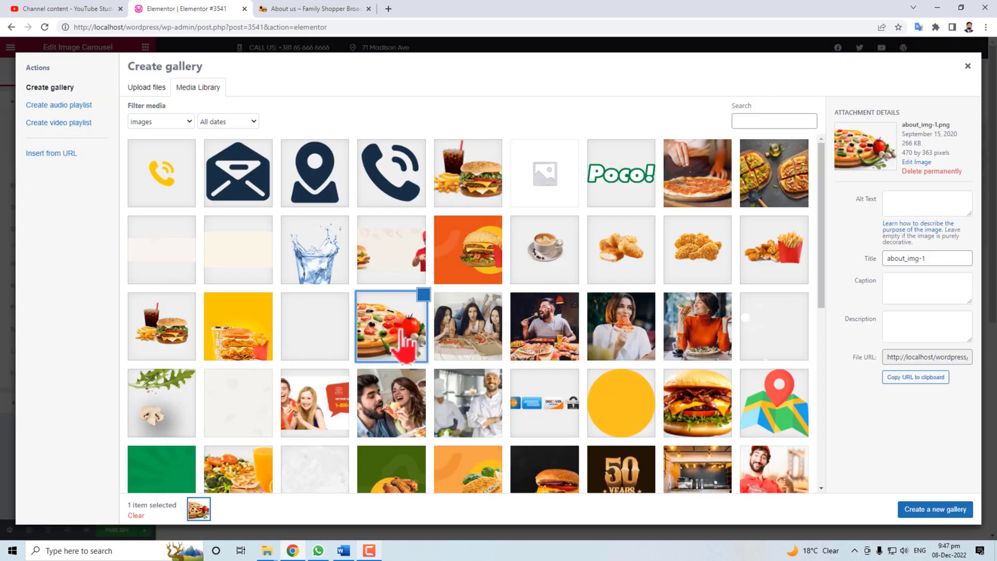
left_click(467, 332)
left_click(544, 332)
left_click(621, 332)
left_click(715, 336)
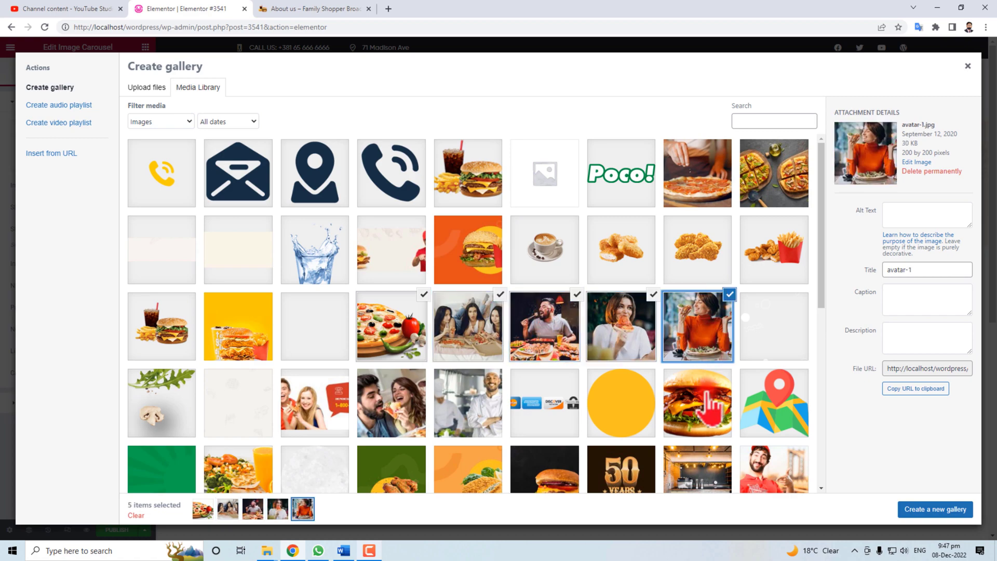
left_click(390, 409)
left_click(308, 405)
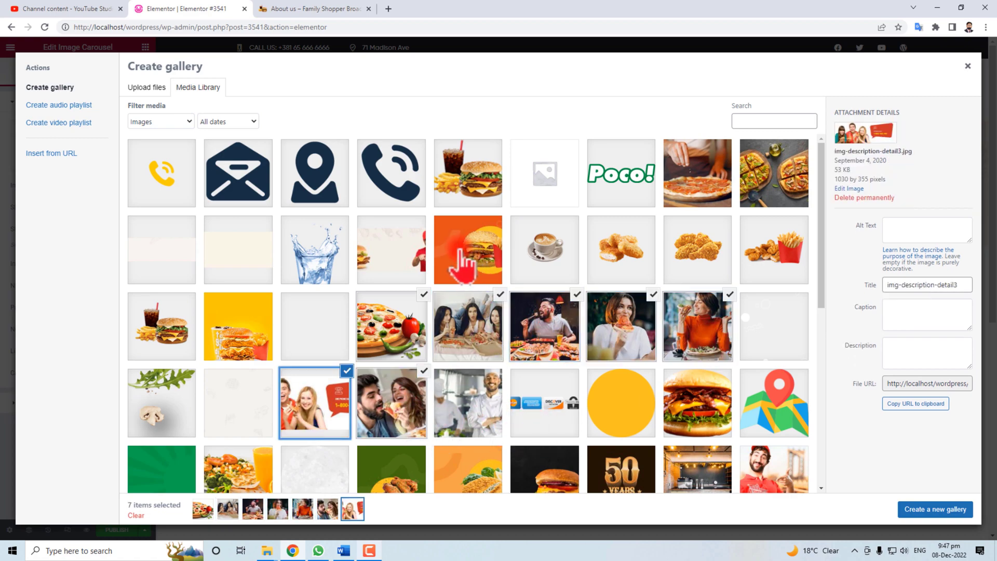
left_click(470, 255)
left_click(930, 508)
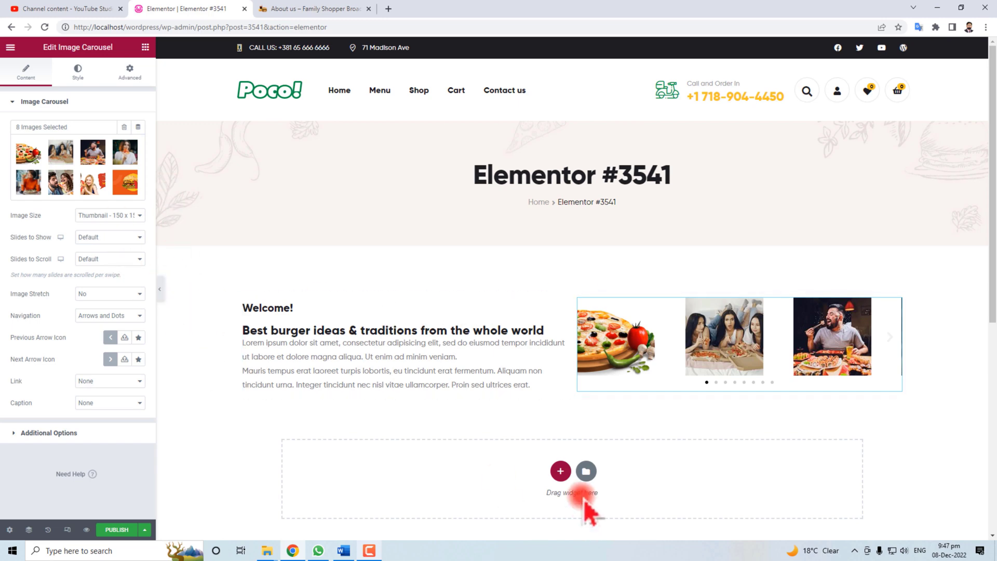
Step: Add a single-column section below the content containing a Button widget
left_click(560, 470)
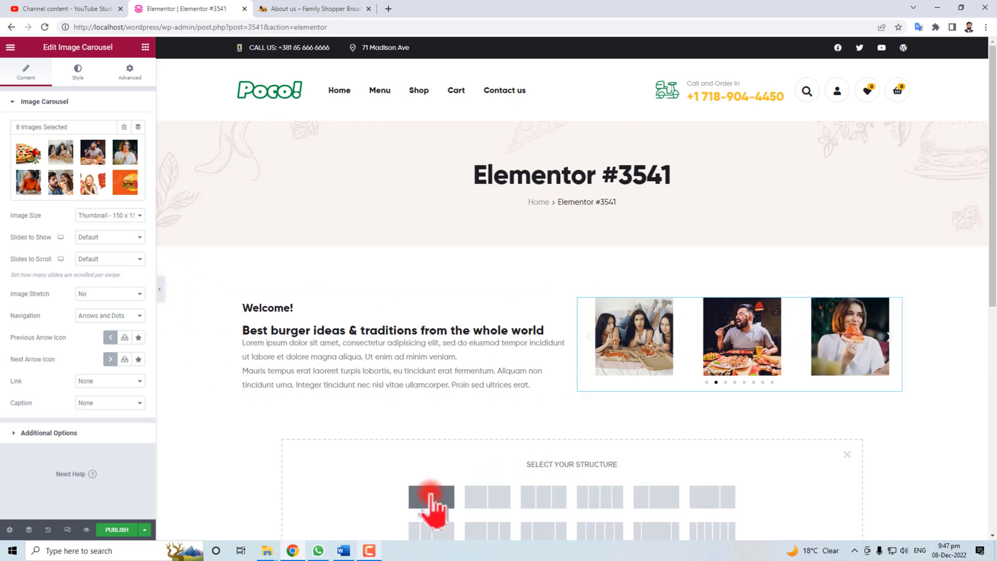
left_click(459, 495)
left_click(572, 411)
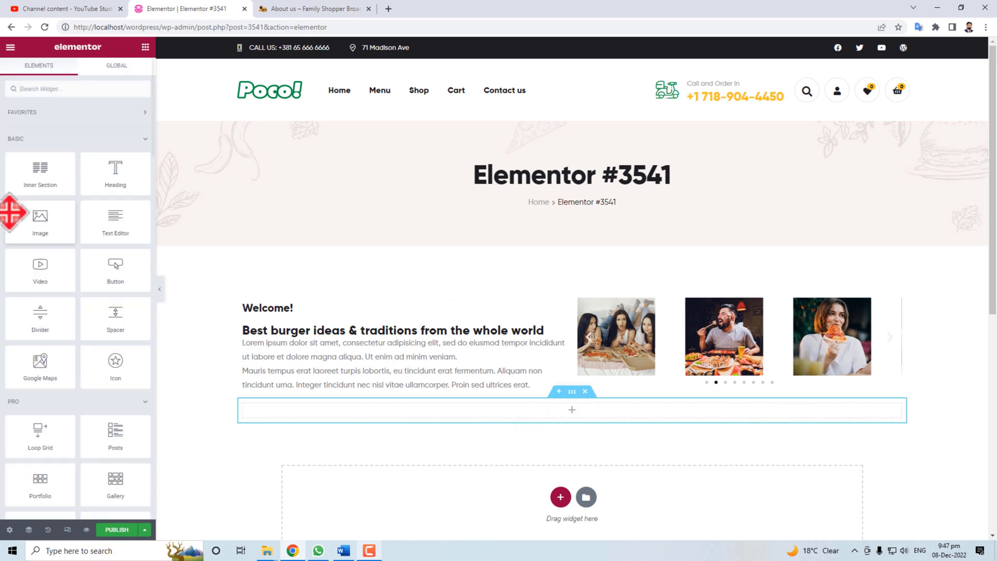
left_click(54, 91)
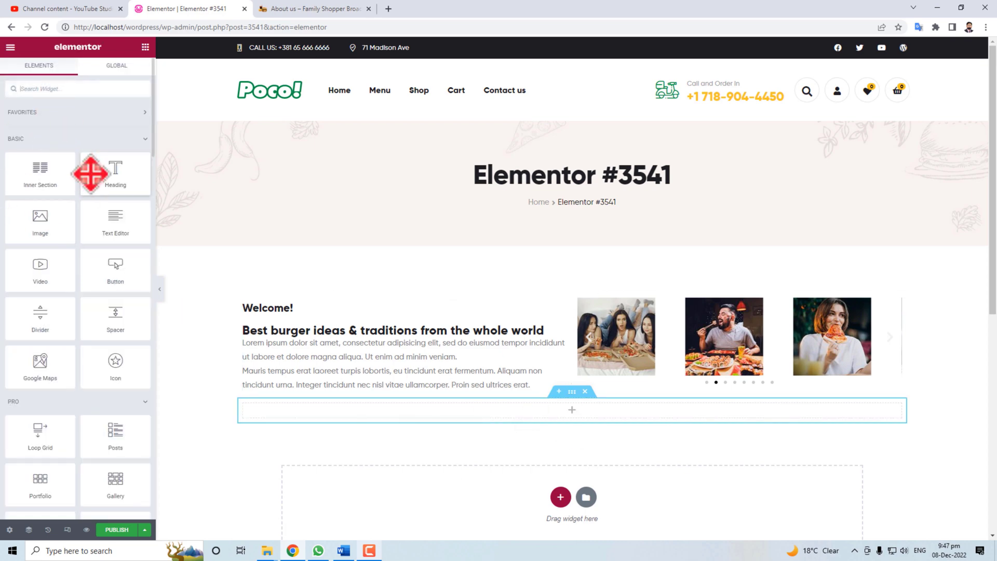
left_click_drag(107, 267, 429, 410)
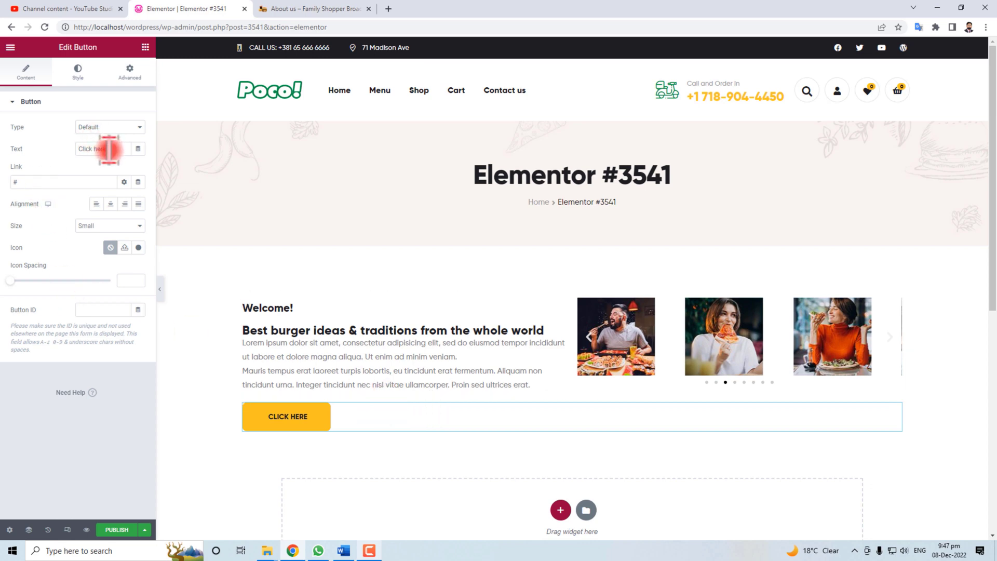
Step: Change the button's label from 'Click here' to 'Contact Us'
left_click_drag(108, 150, 96, 150)
type("C")
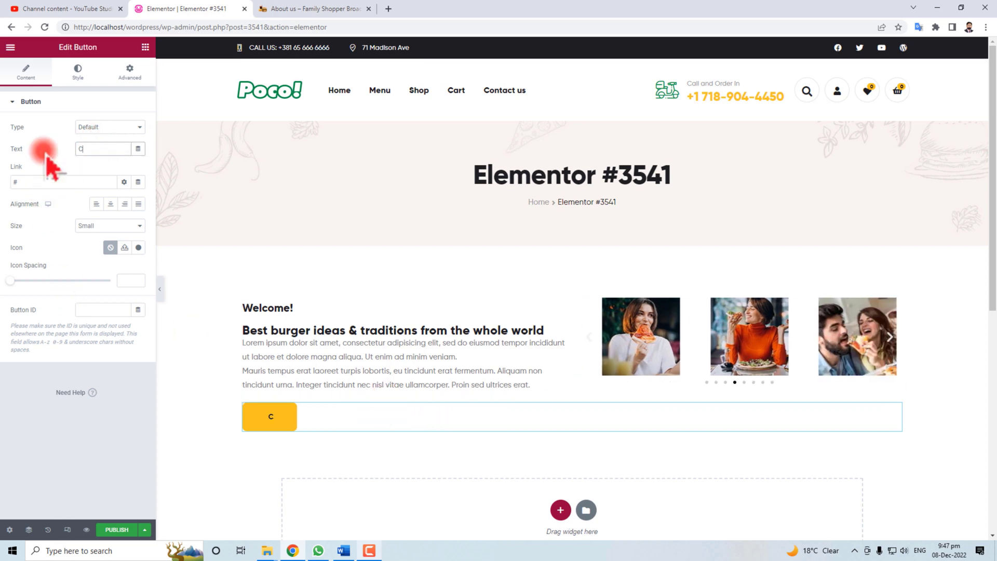
type("ontact Us")
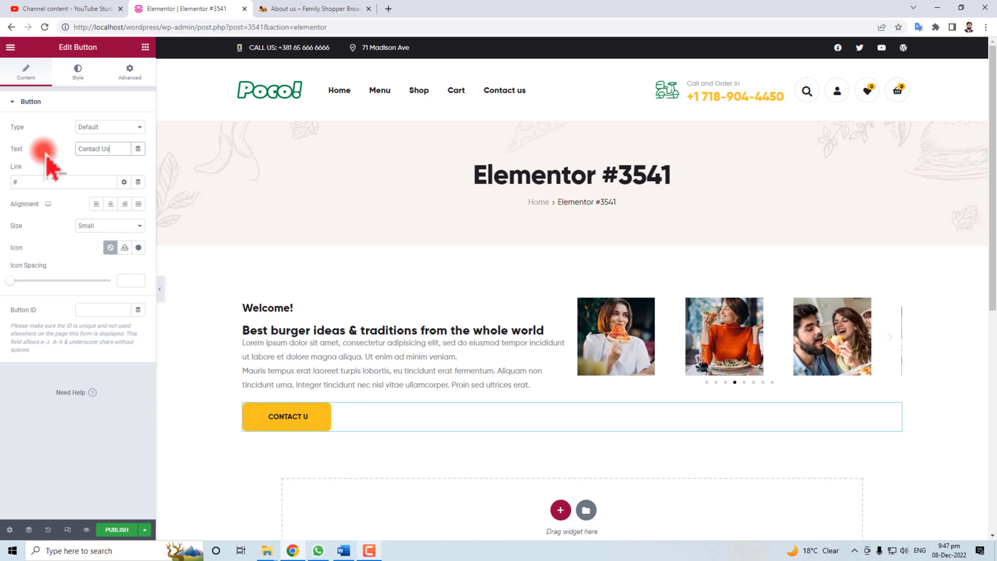
left_click_drag(41, 181, 3, 190)
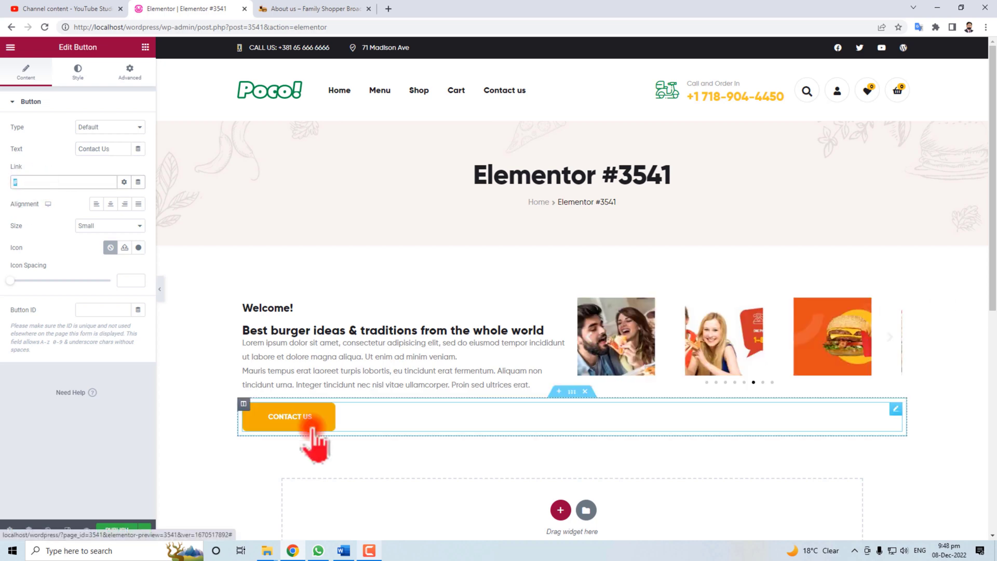
left_click_drag(312, 429, 673, 449)
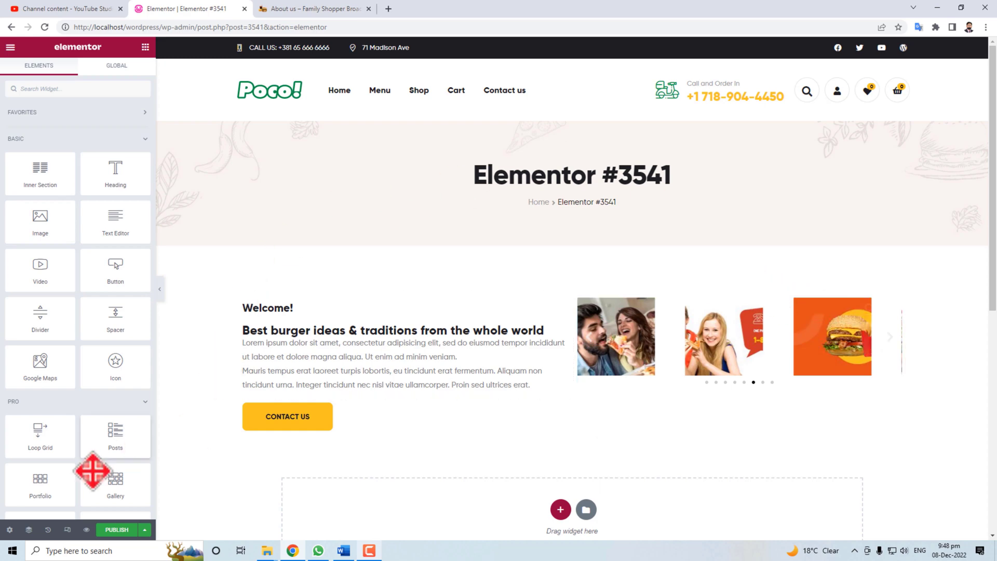
Step: Rename the page title from 'Elementor #3541' to 'About Us' in page settings
left_click(10, 530)
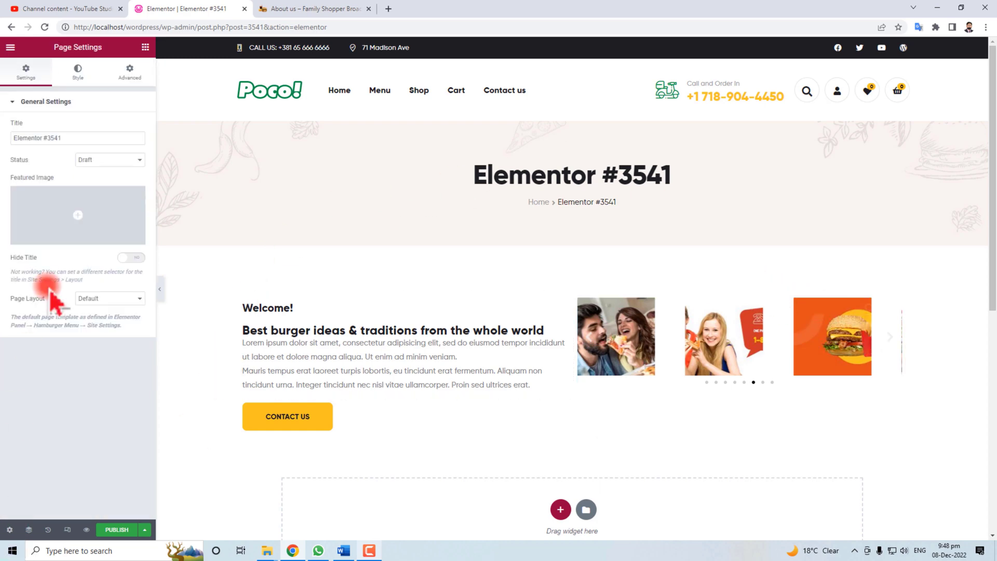
left_click_drag(80, 138, 5, 161)
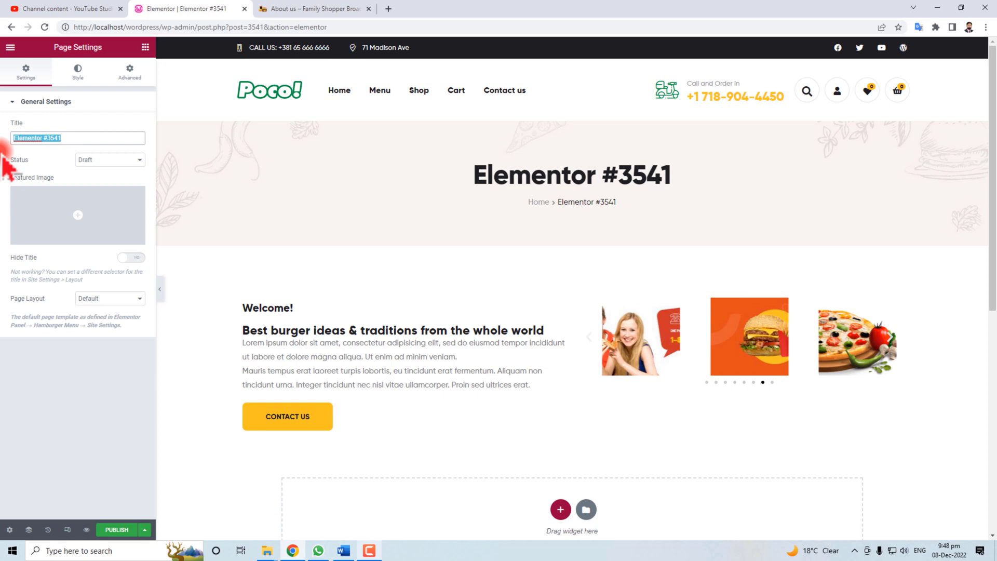
type("A")
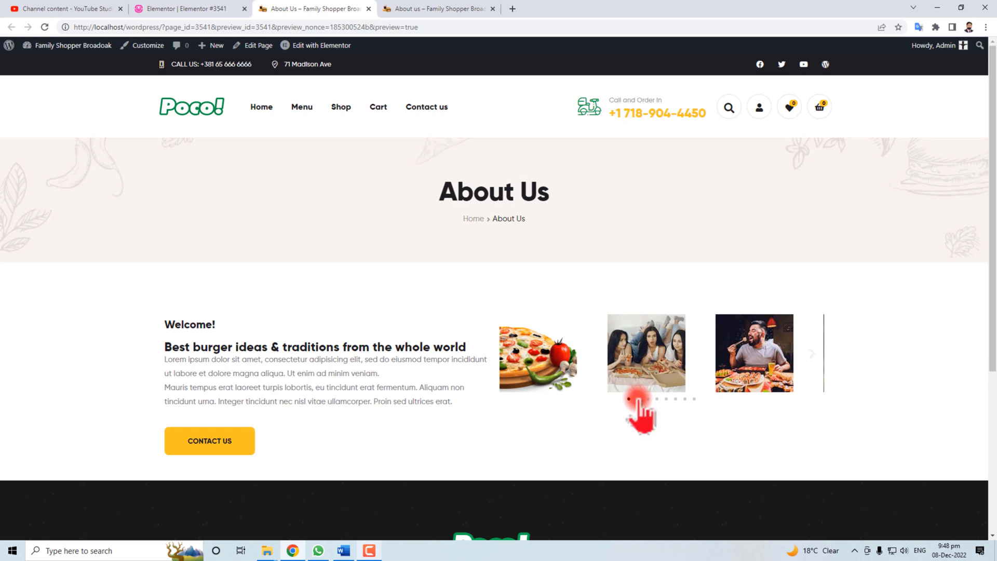
Step: Check the preview carousel's third and fourth slides, then go back to the editor
left_click(647, 399)
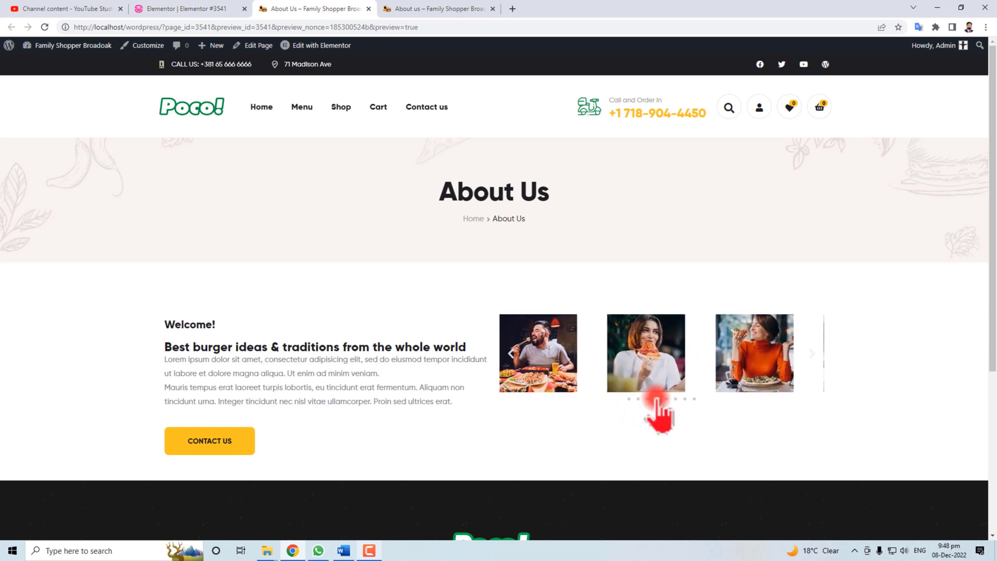
left_click(657, 399)
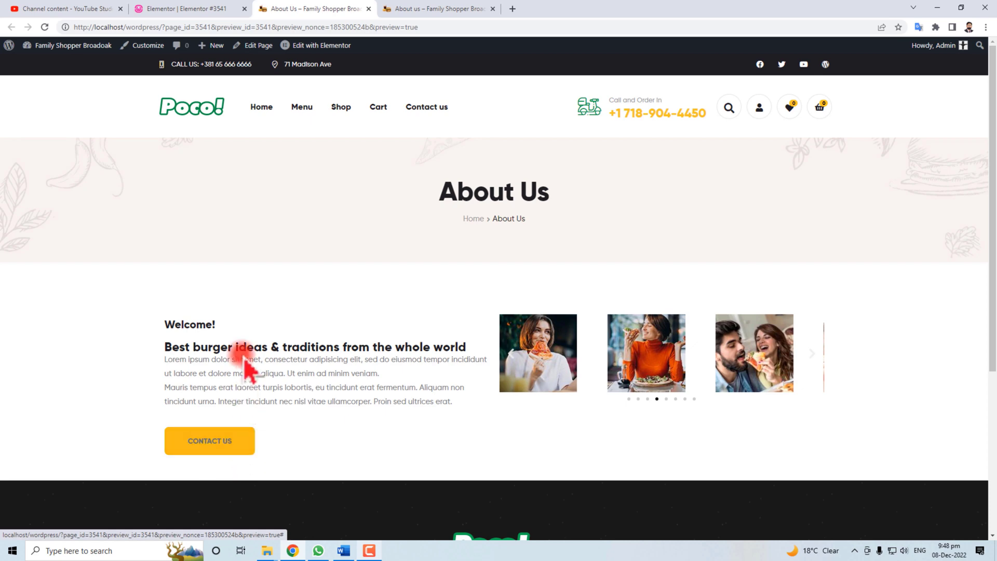
left_click(196, 10)
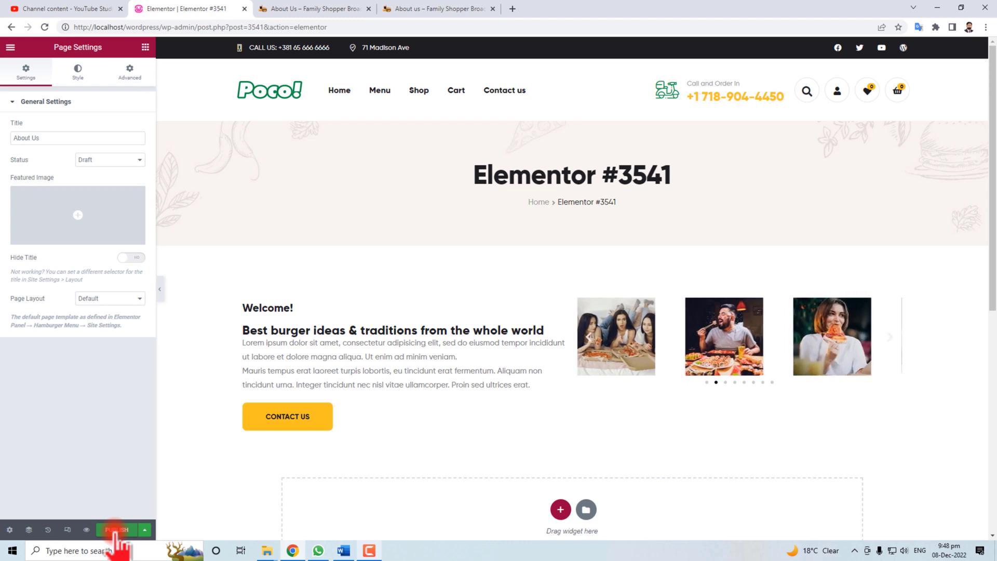
left_click(372, 551)
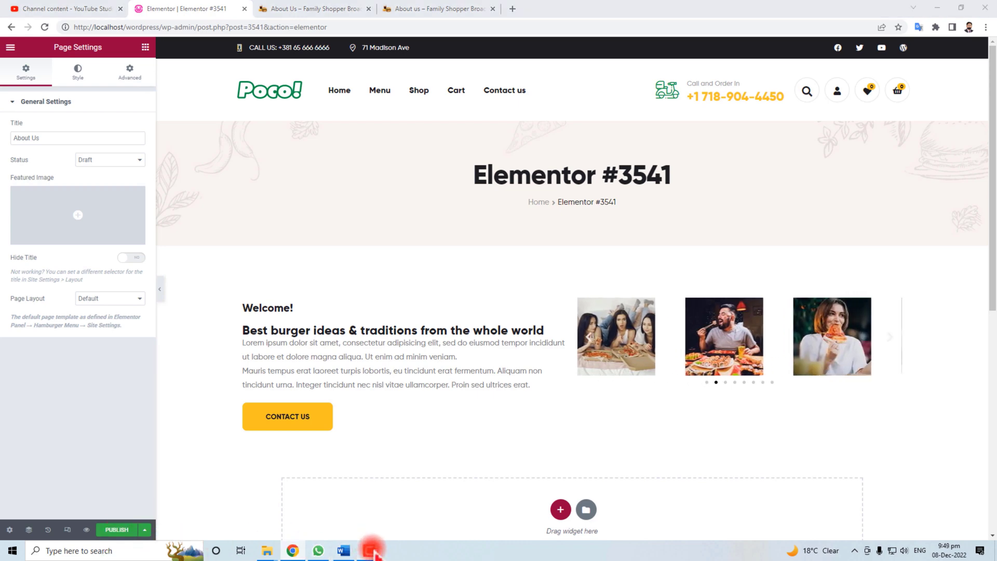